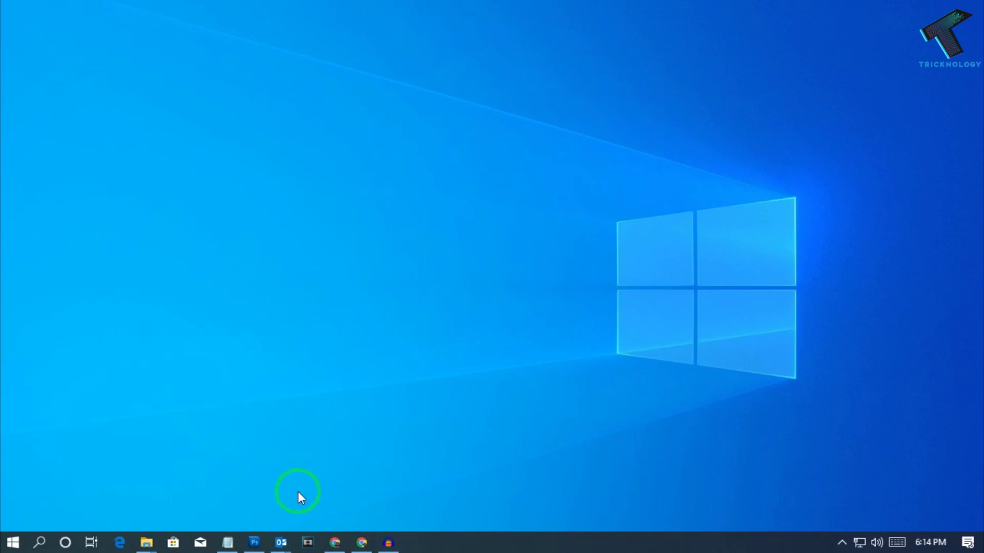
- Switch to Outlook and bring the untitled out-of-office message in front of the inbox, repositioning its window
click(281, 543)
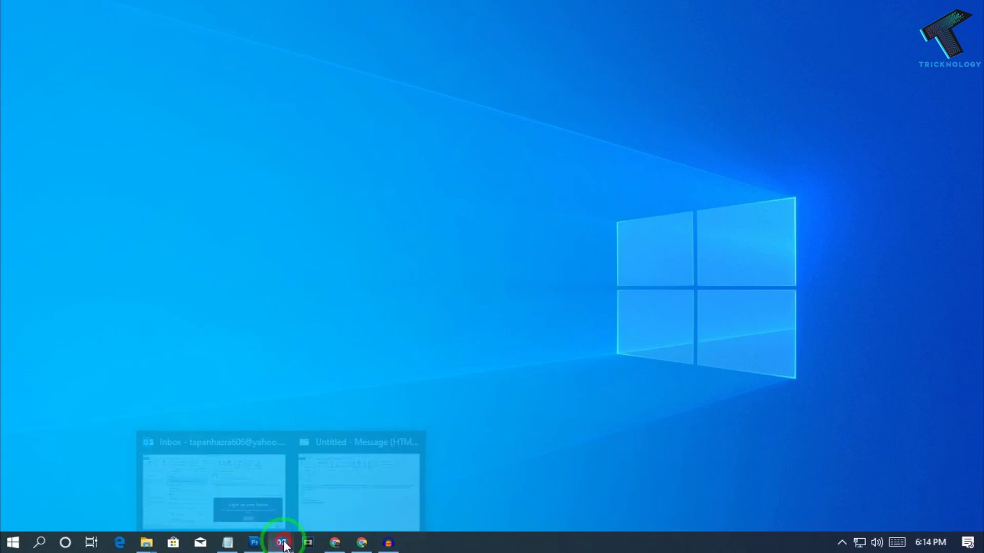
click(248, 503)
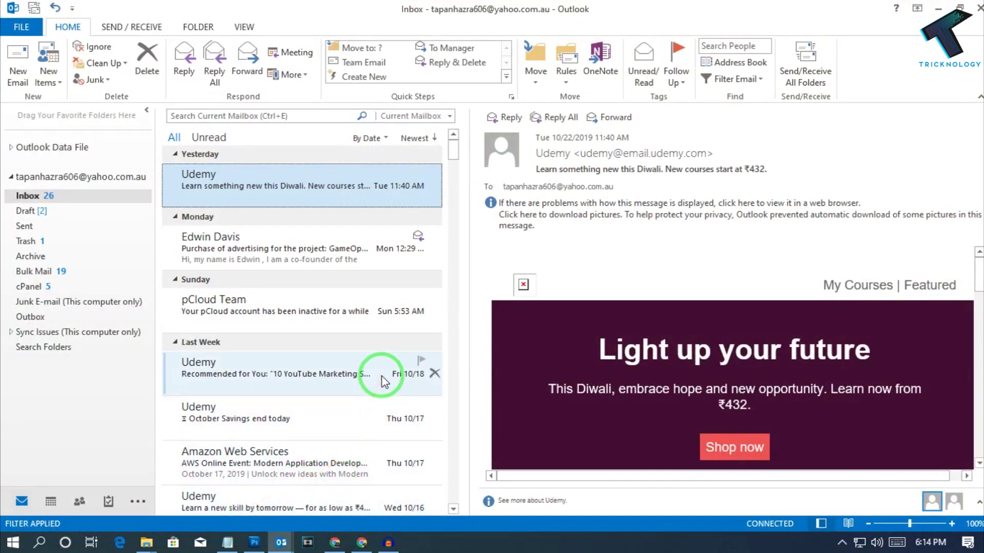
click(281, 543)
click(343, 478)
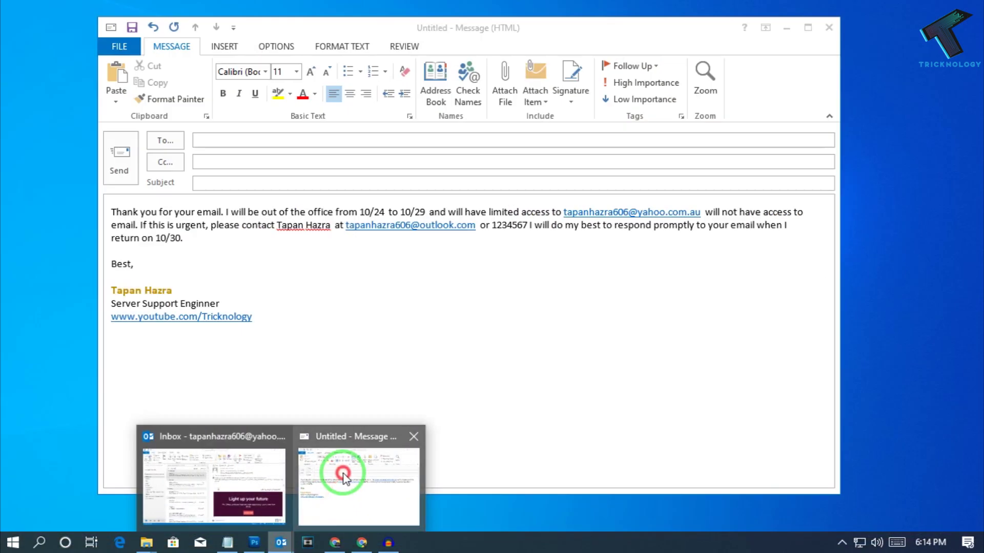
click(434, 29)
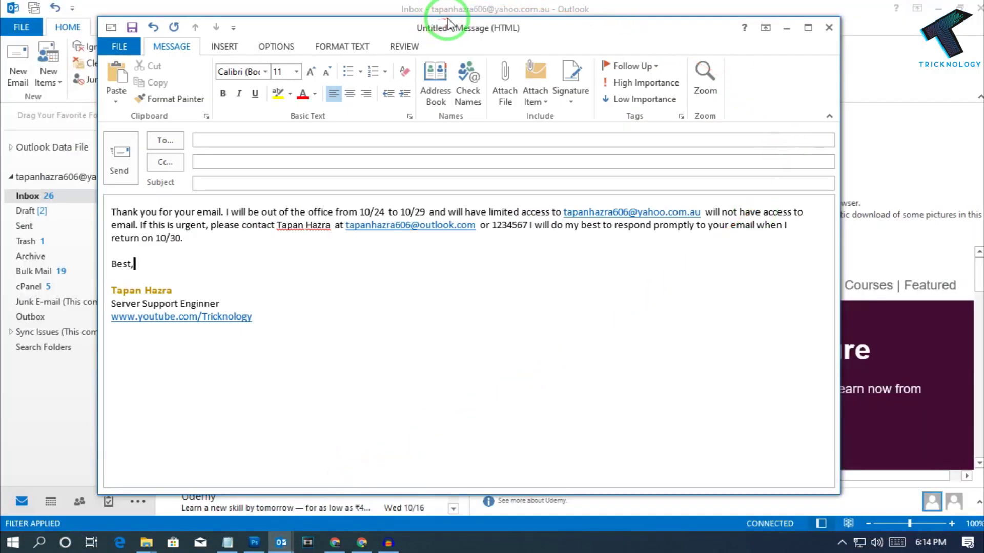
drag(348, 28, 413, 40)
drag(510, 51, 492, 35)
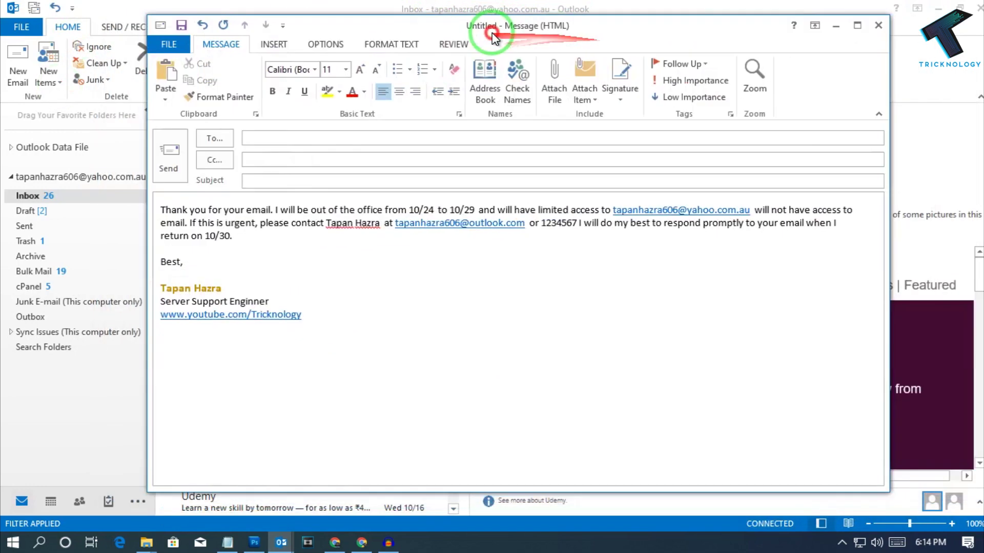
drag(492, 35, 471, 40)
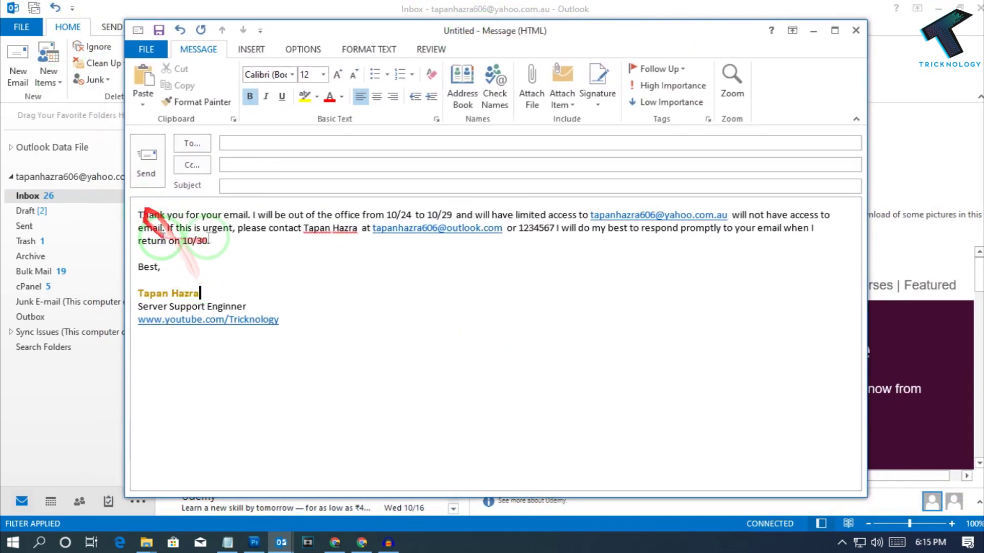
- Examine the out-of-office reply text in the message body, including the absence dates, contact details and signature
drag(148, 212, 44, 193)
click(189, 261)
click(229, 251)
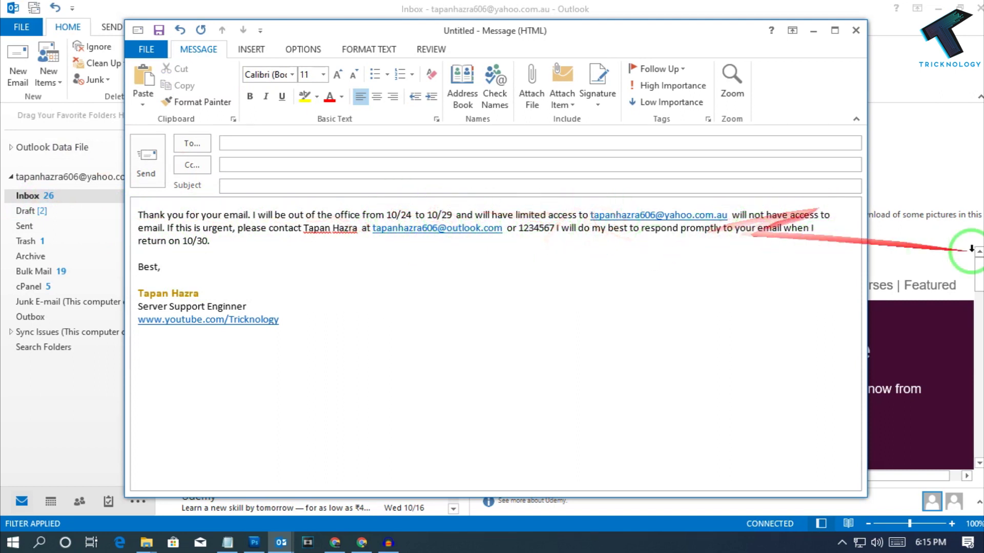
click(442, 214)
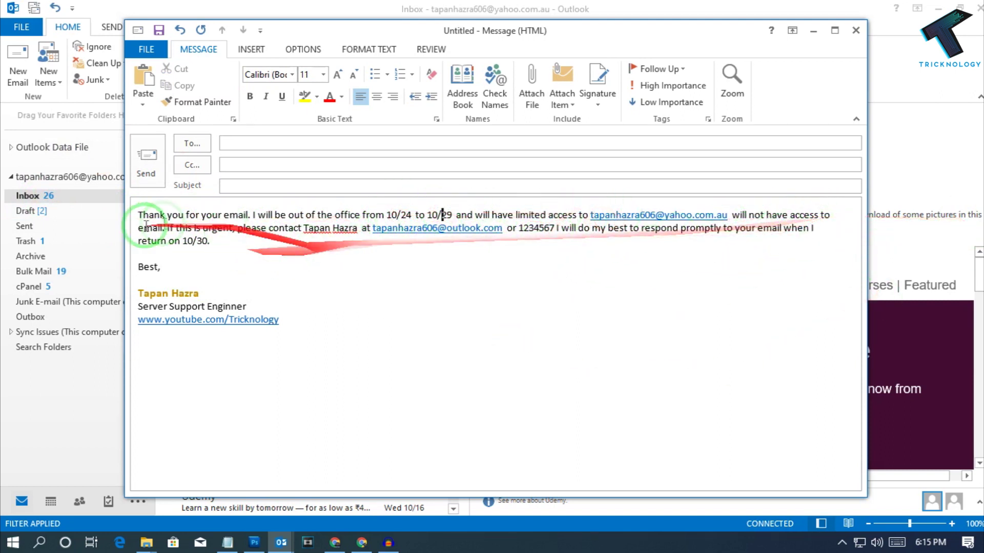
drag(135, 214, 439, 263)
click(439, 263)
drag(708, 260, 66, 193)
click(364, 304)
click(504, 314)
key(ctrl+a)
click(454, 340)
key(ctrl+a)
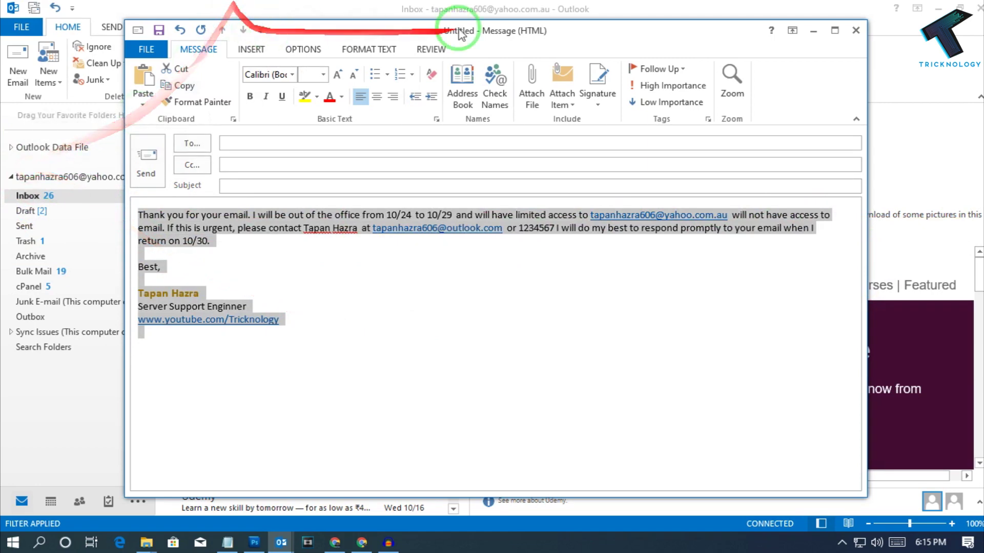
click(813, 31)
click(18, 59)
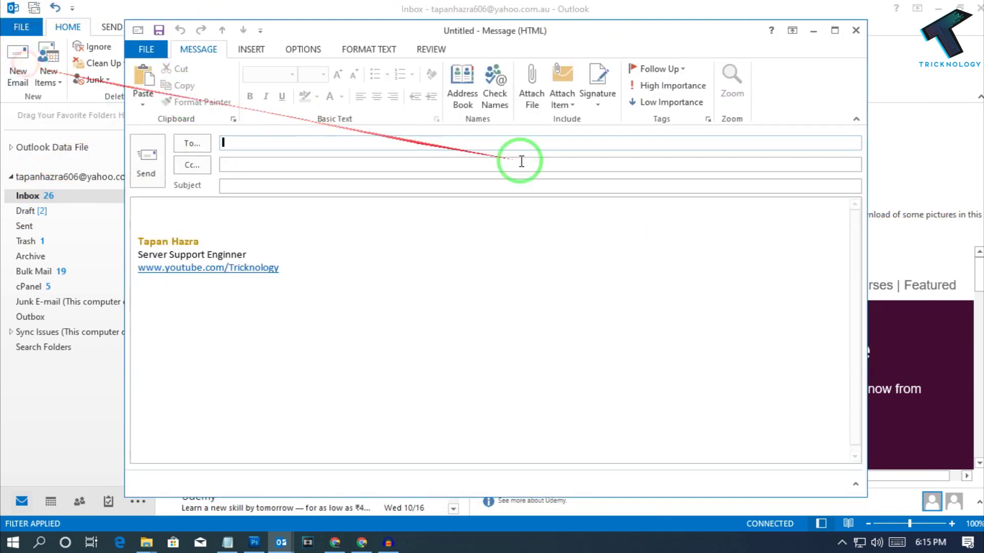
click(855, 31)
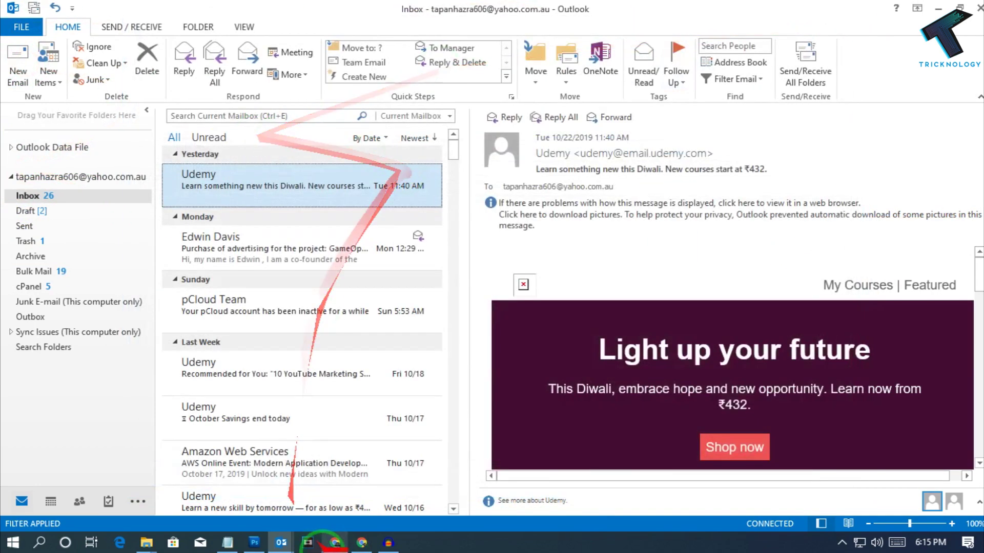
click(359, 476)
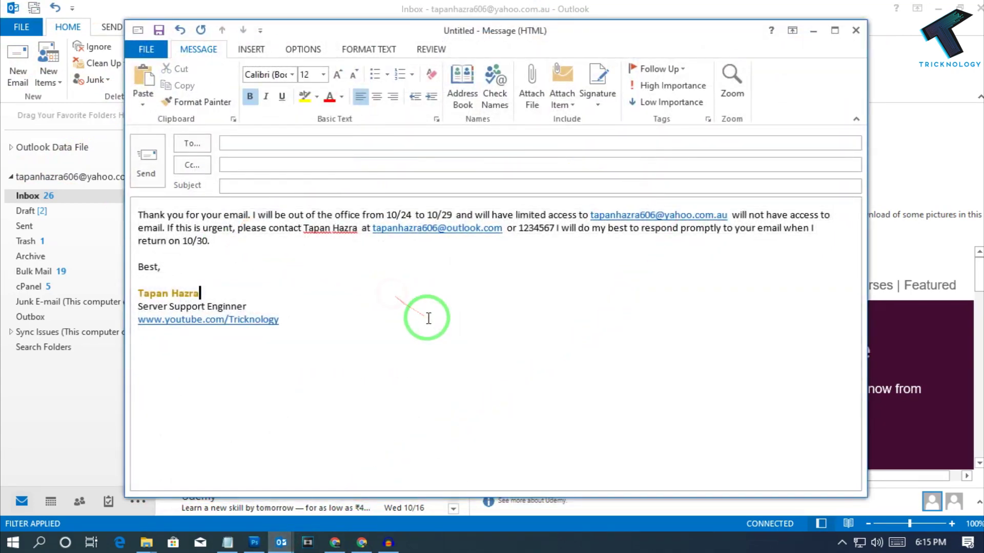
- Start saving the out-of-office message as a file in the Templates folder, with Outlook Template (*.oft) as the file type
click(149, 50)
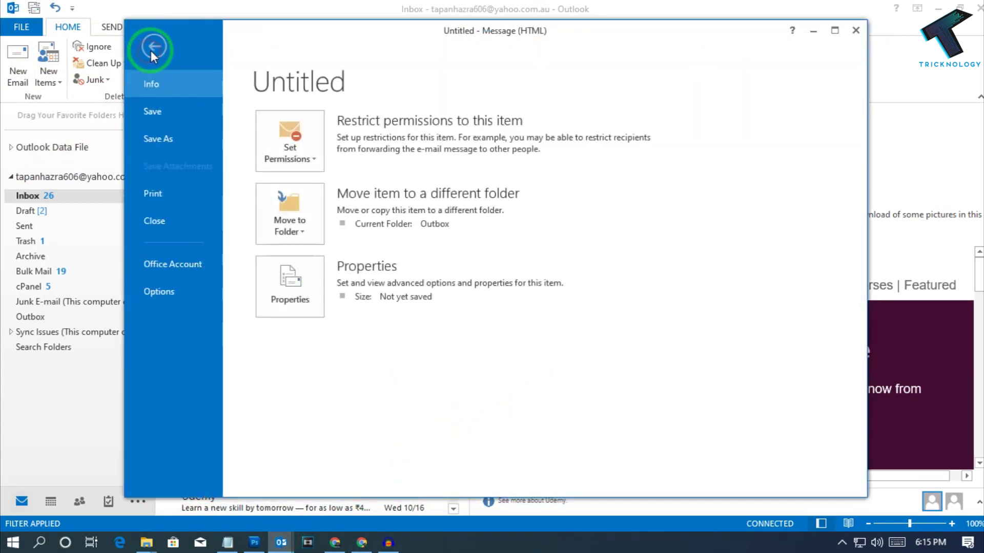
click(168, 143)
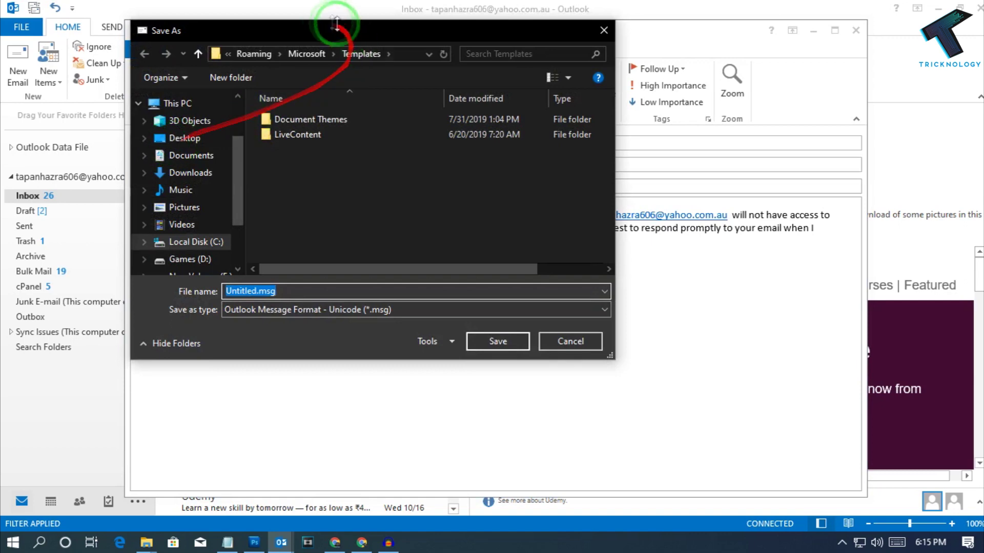
drag(316, 29, 431, 42)
click(505, 68)
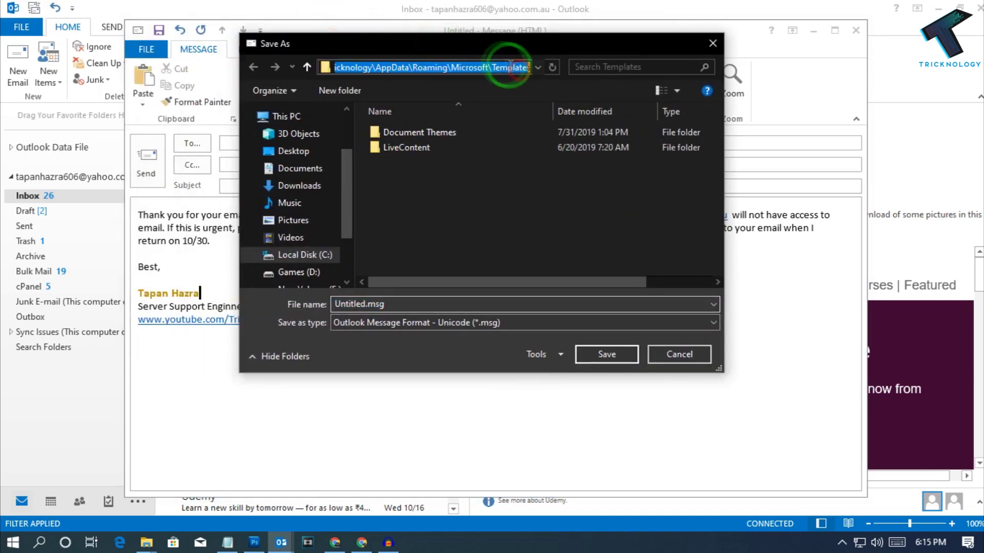
drag(531, 67, 190, 51)
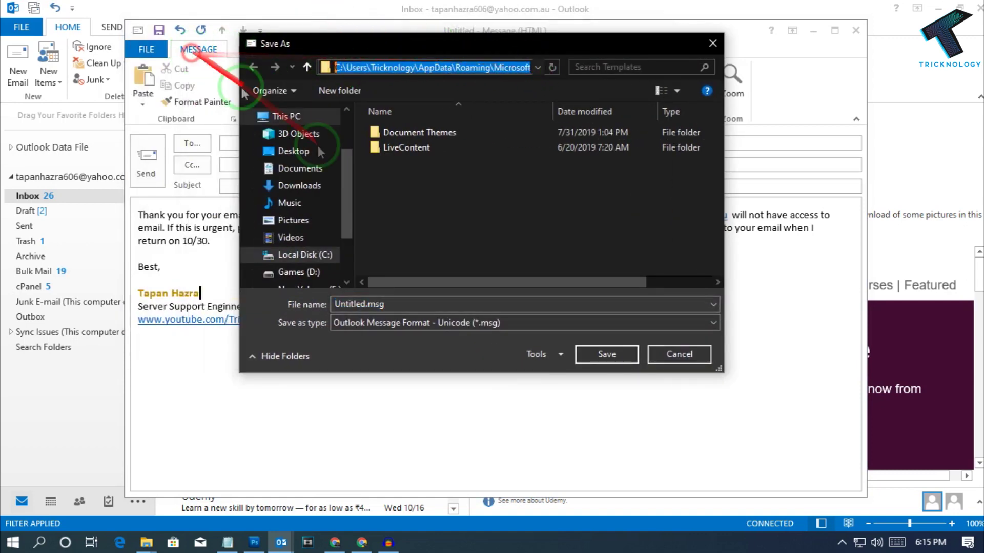
click(386, 323)
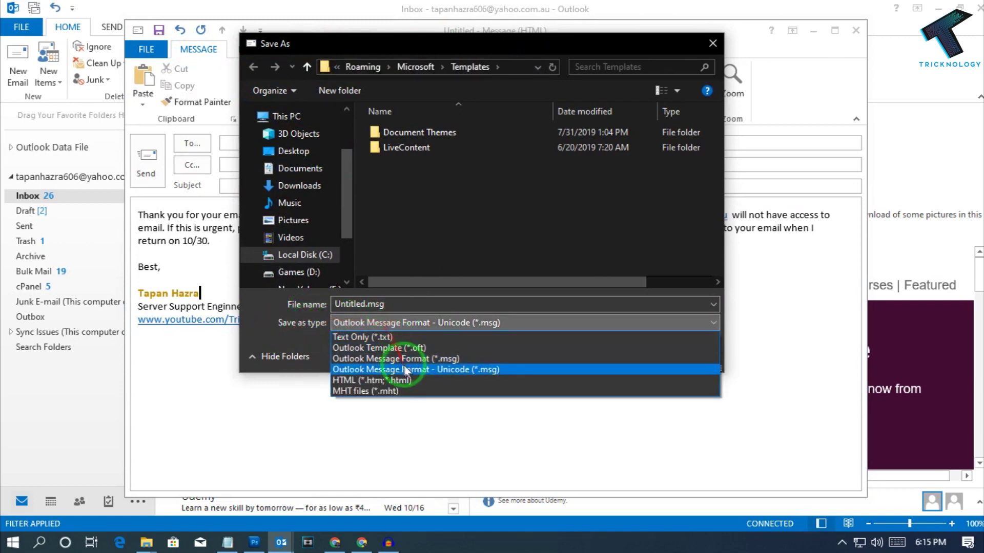
click(365, 348)
- Save the template under the name Tricknology and close the message without saving its changes
double_click(368, 304)
text(Tricknology.oft)
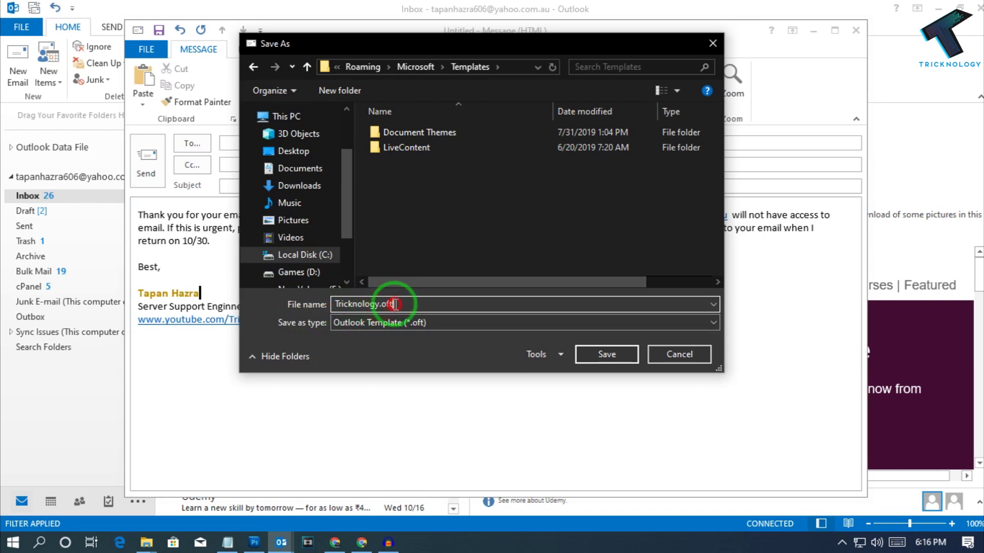
click(431, 306)
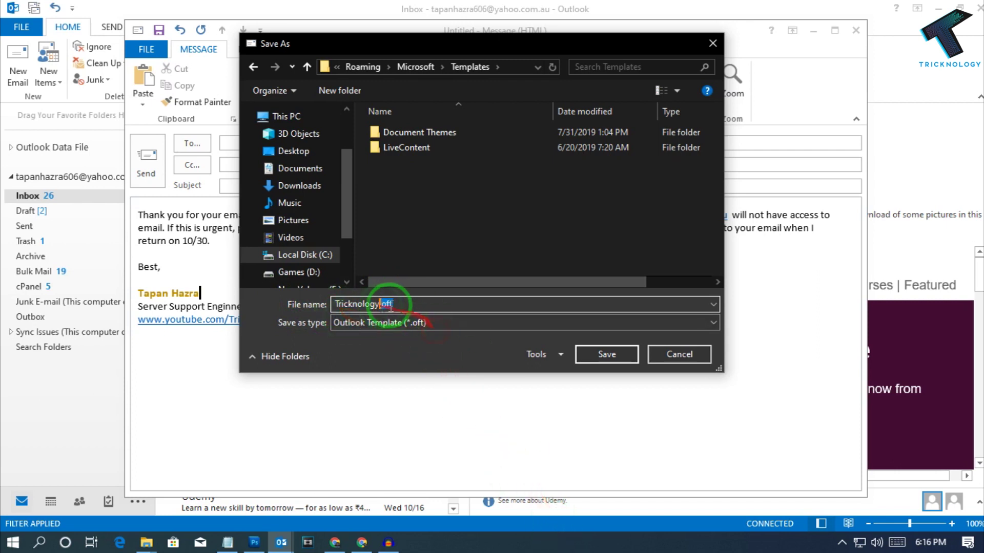
click(629, 353)
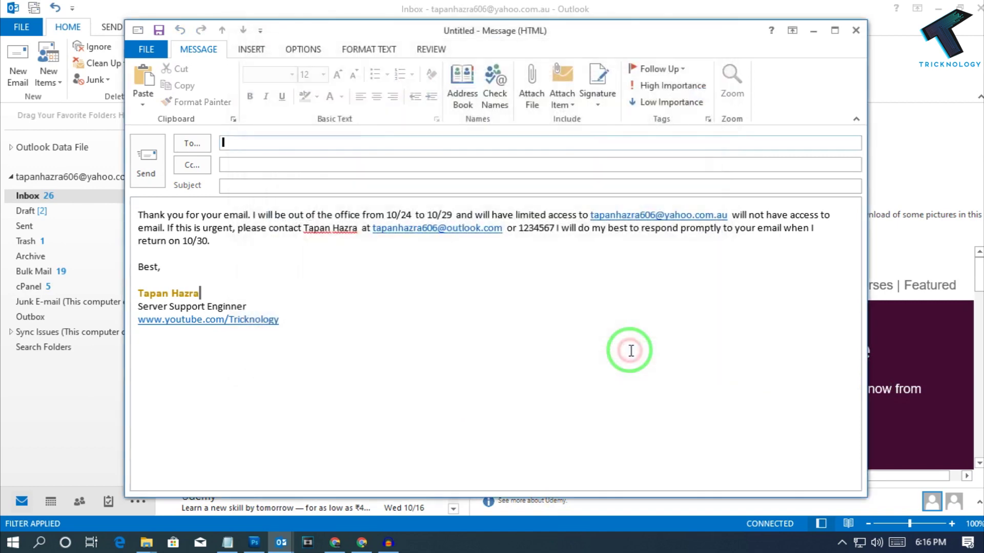
click(854, 31)
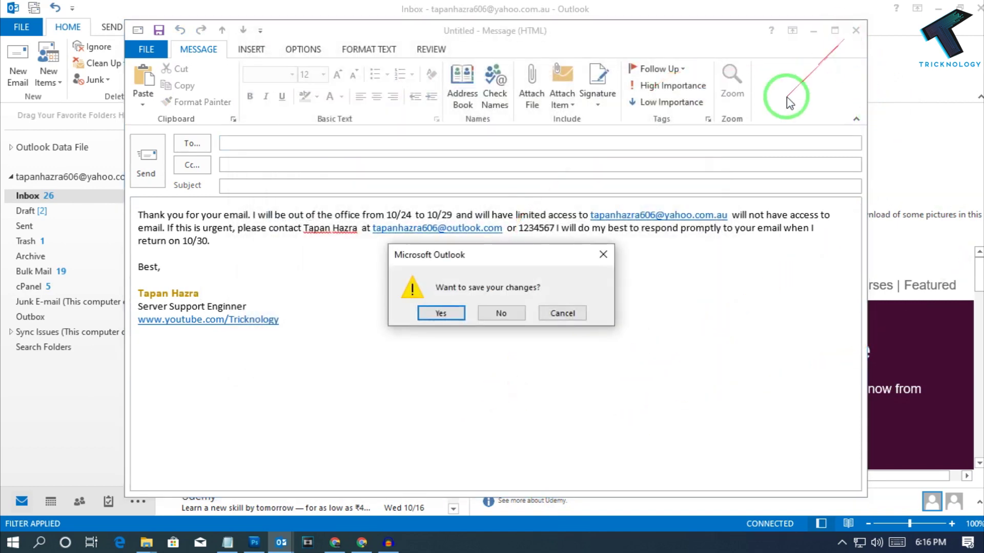
click(519, 314)
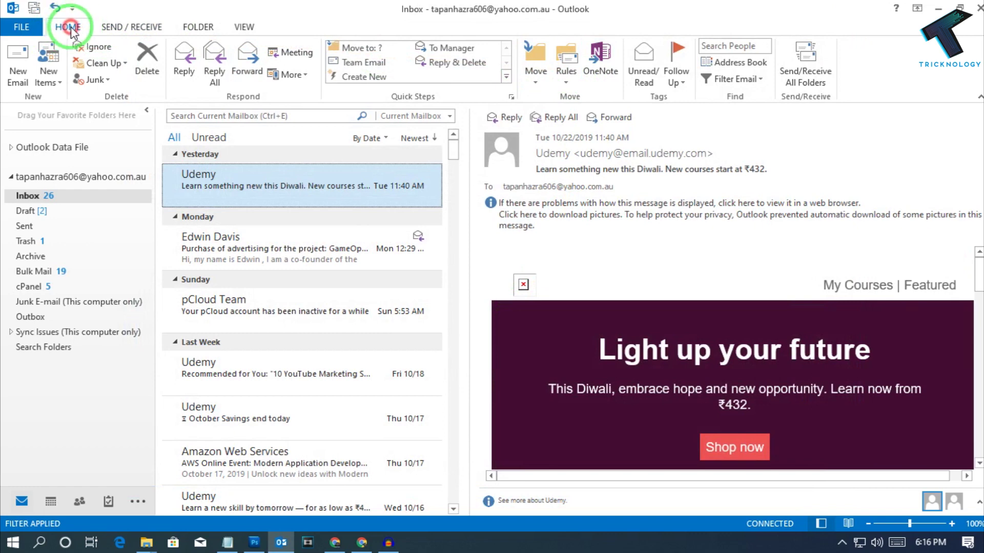
- Delete the existing e-mail rule "where my name is in the To or Cc box" from Rules and Alerts
click(568, 83)
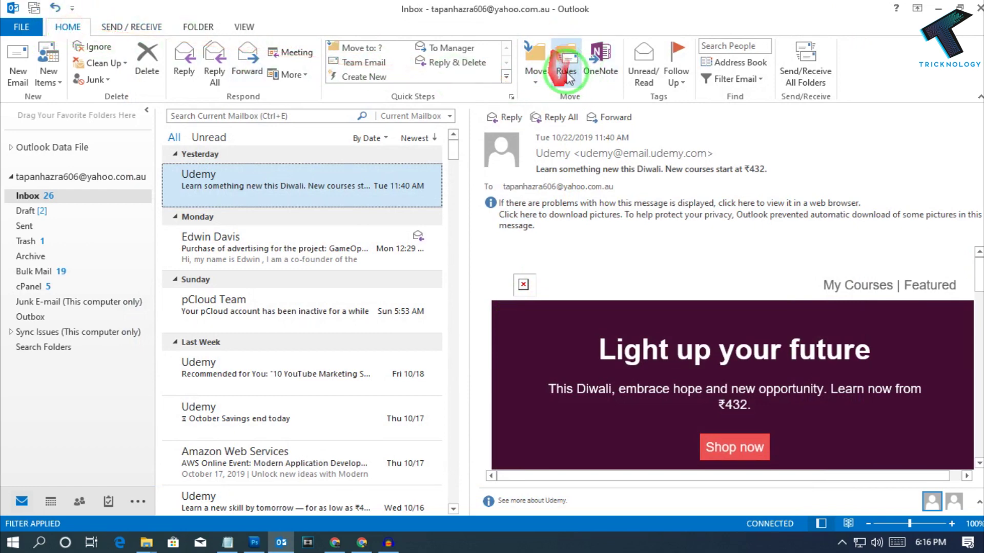
click(568, 82)
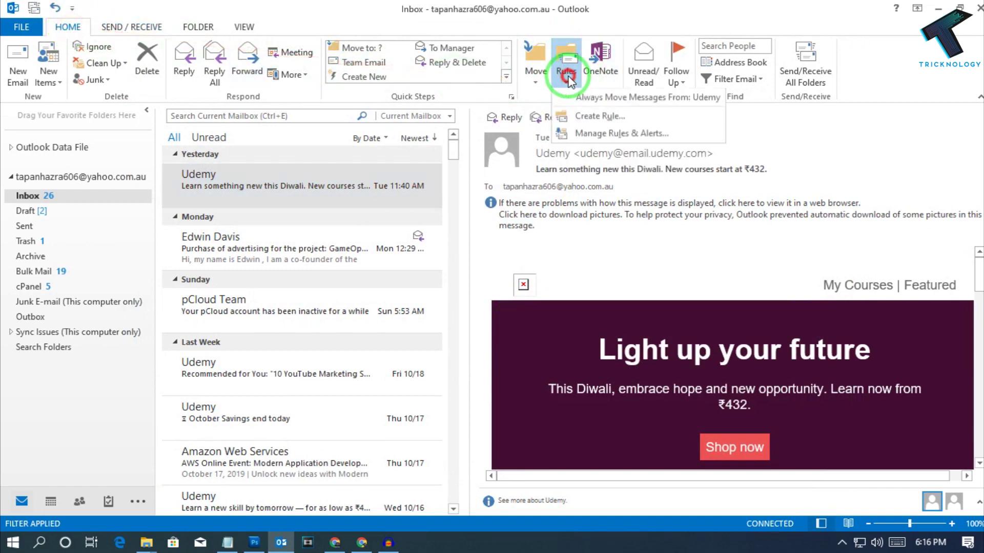
click(625, 135)
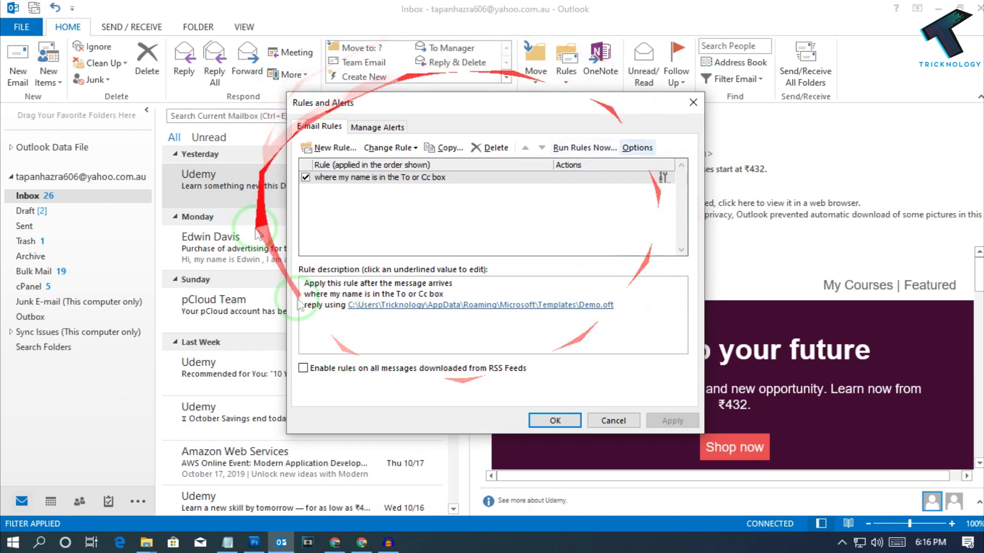
click(438, 176)
click(489, 148)
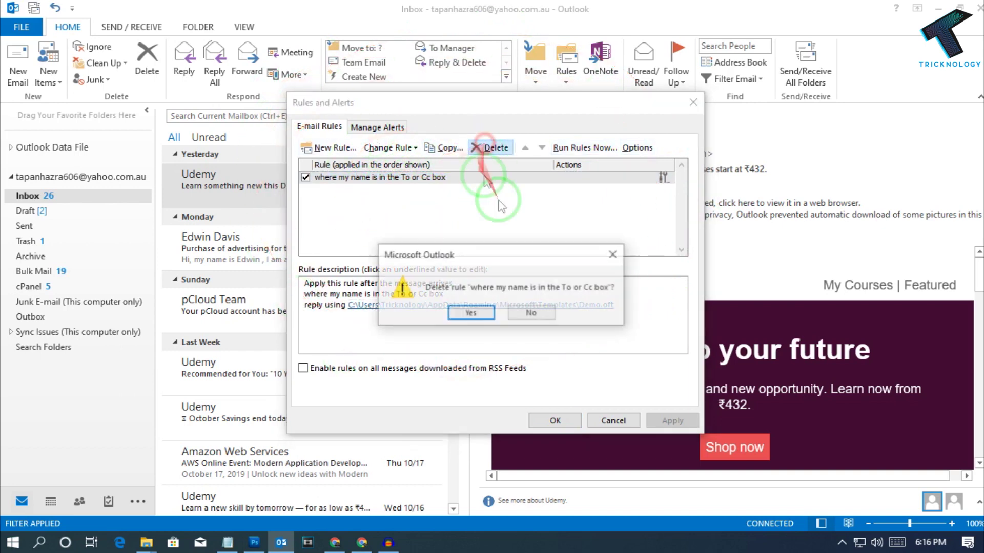
click(467, 314)
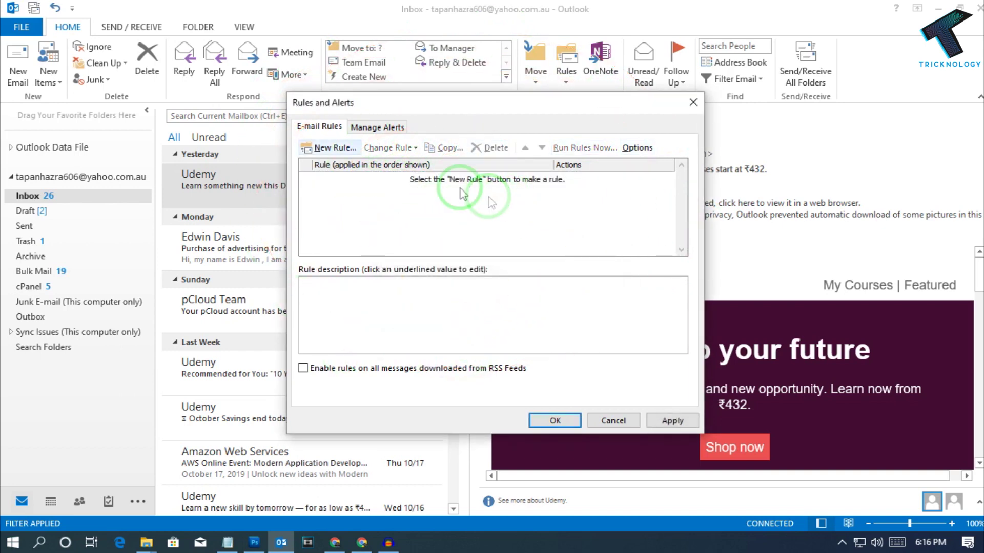
- Create a new blank rule that applies to messages I receive, and continue to its conditions
click(324, 150)
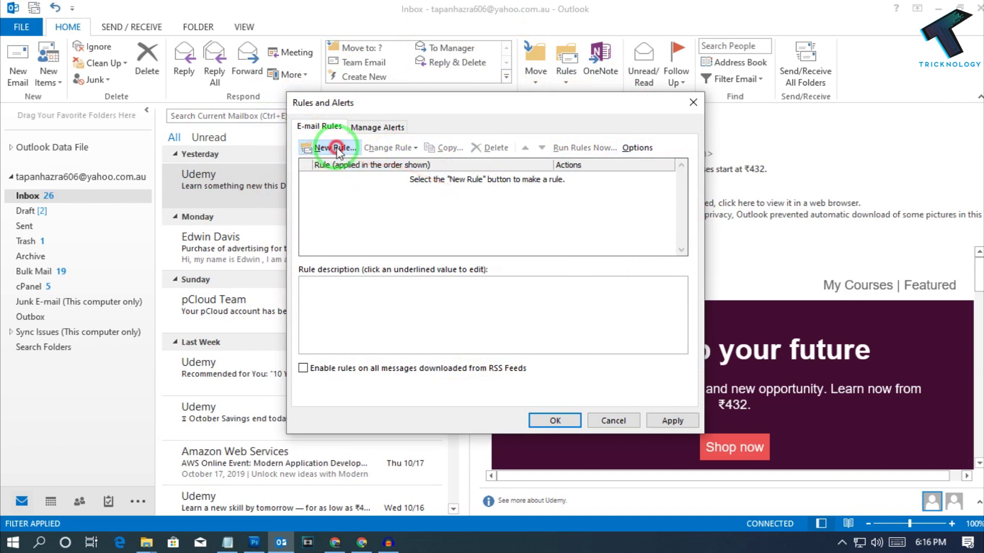
click(402, 277)
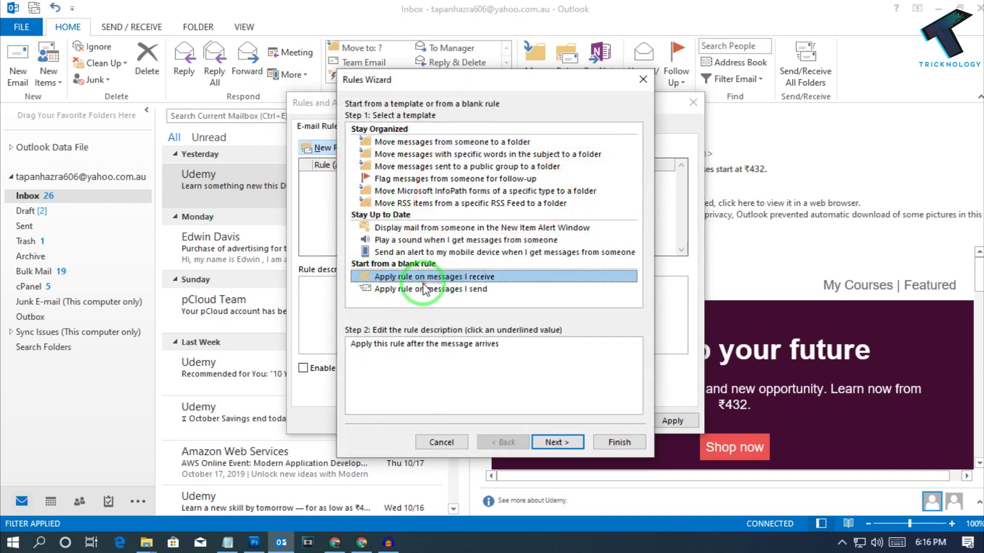
click(568, 450)
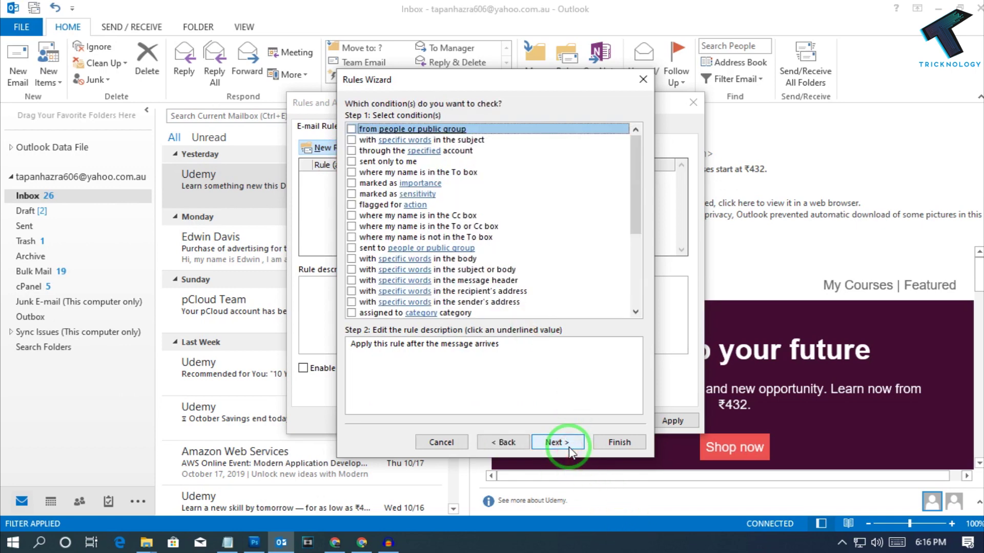
click(351, 162)
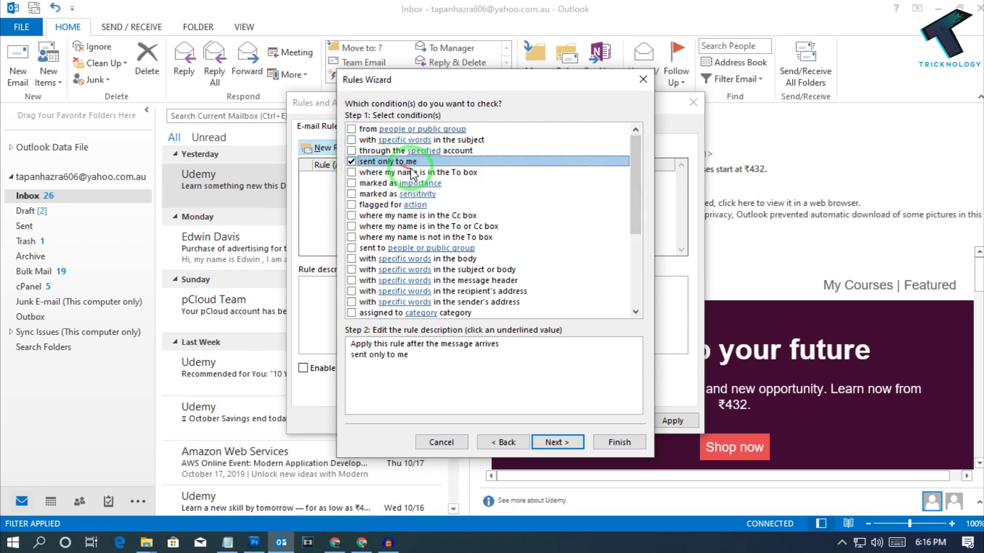
click(351, 162)
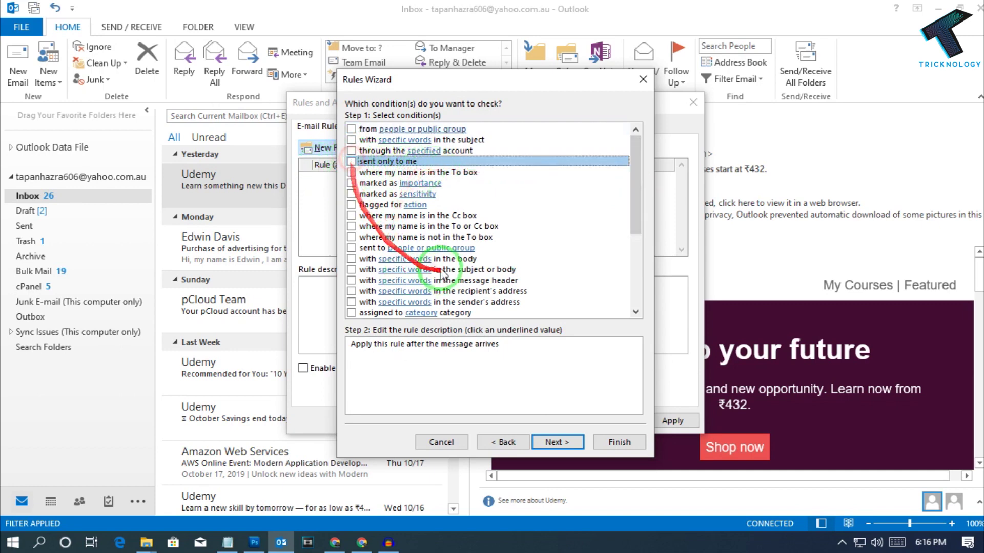
click(351, 215)
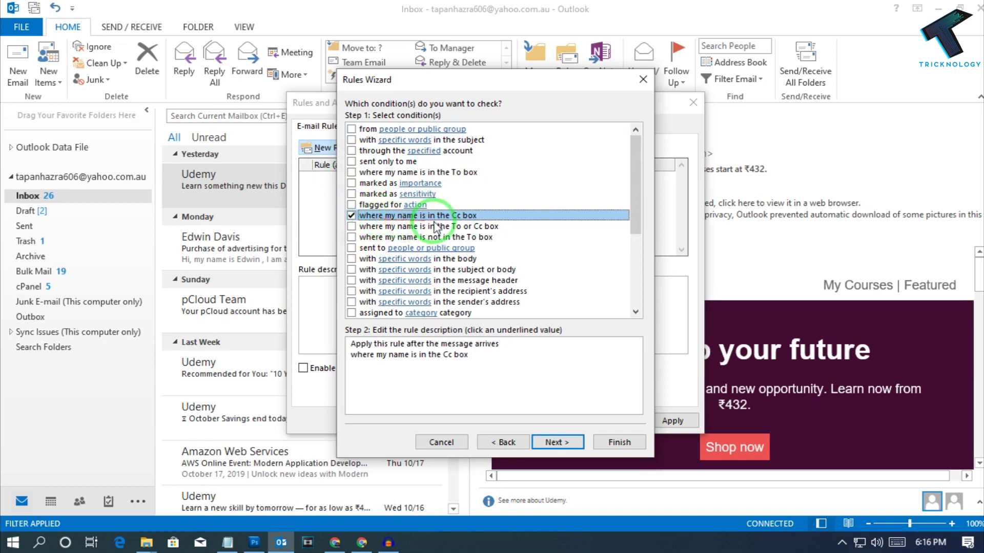
click(361, 230)
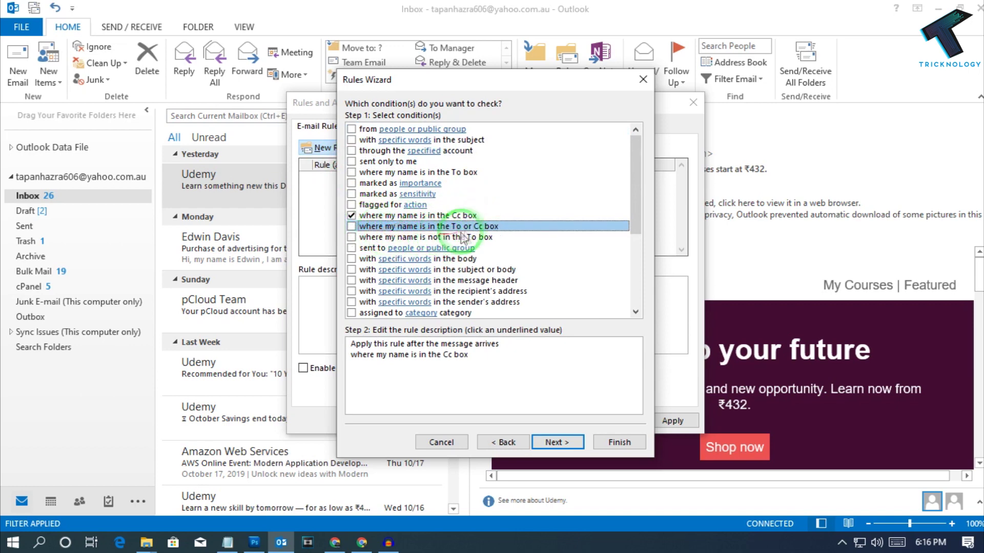
click(352, 215)
- Set the rule's condition to "where my name is in the To or Cc box" and continue to its actions
click(352, 227)
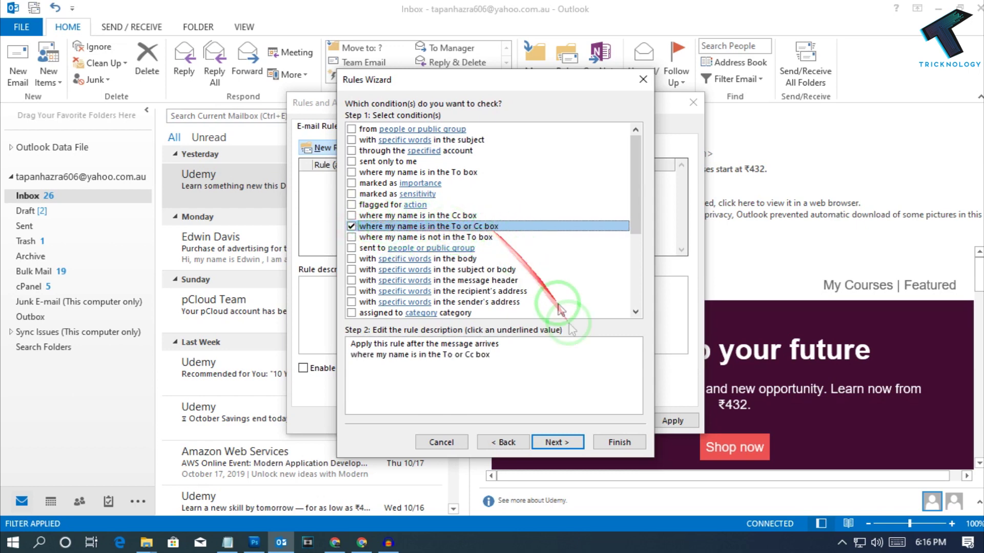
click(558, 443)
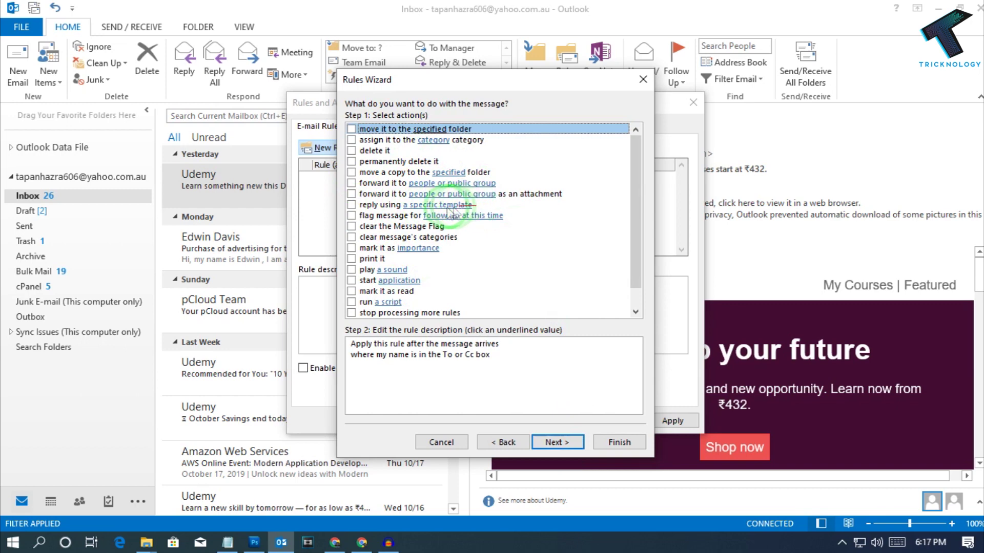
- Set the rule's action to reply using a specific template, choosing Tricknology from User Templates in File System
click(359, 206)
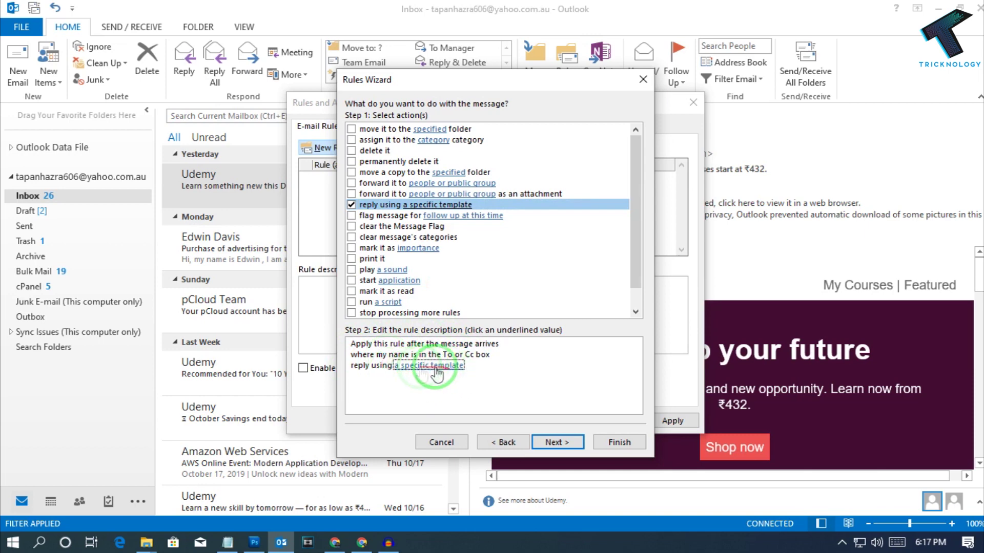
click(433, 365)
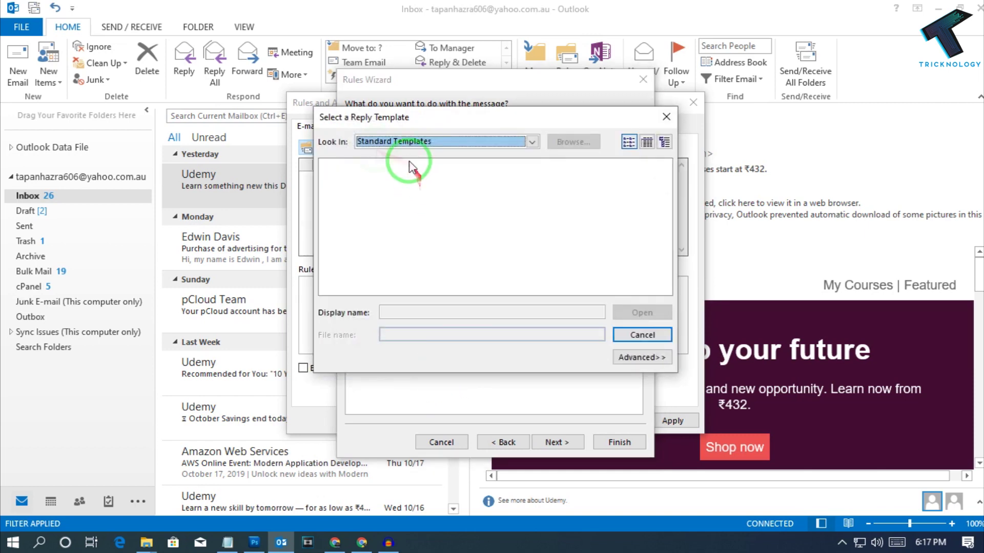
click(393, 145)
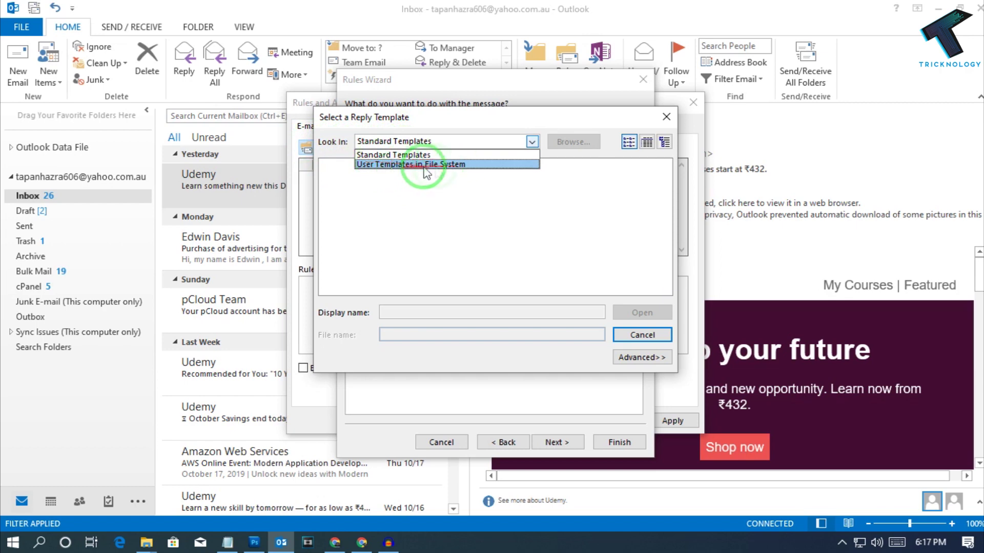
click(458, 171)
click(494, 141)
click(448, 163)
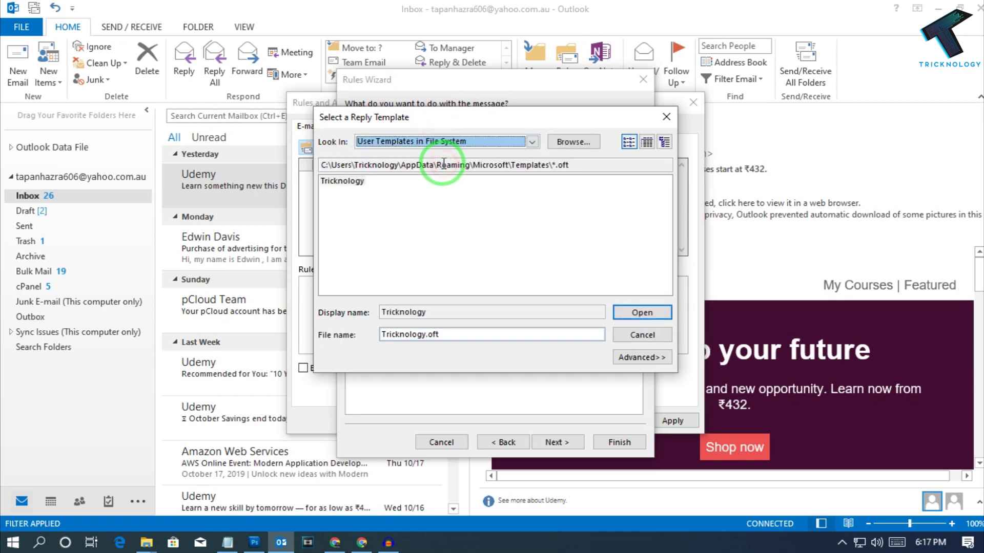
click(342, 182)
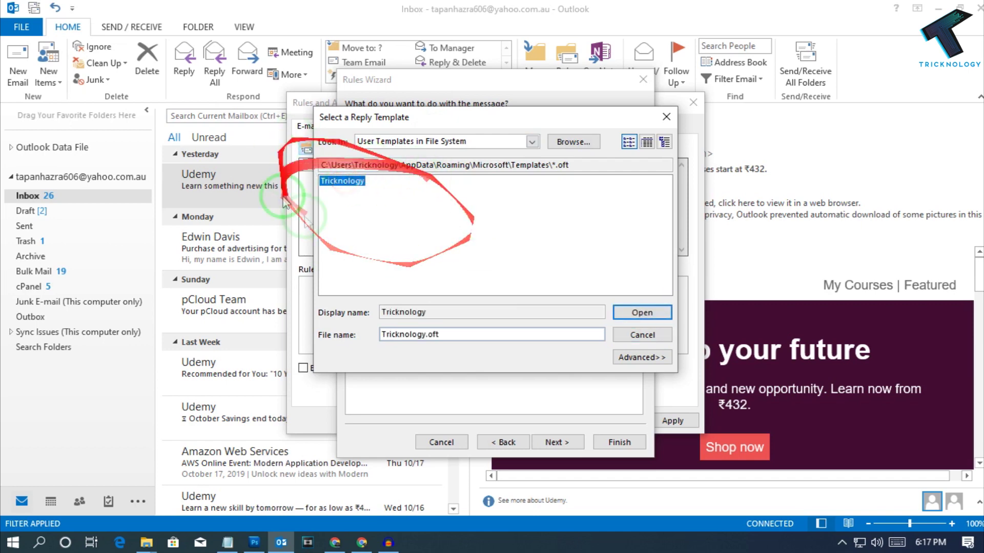
click(347, 190)
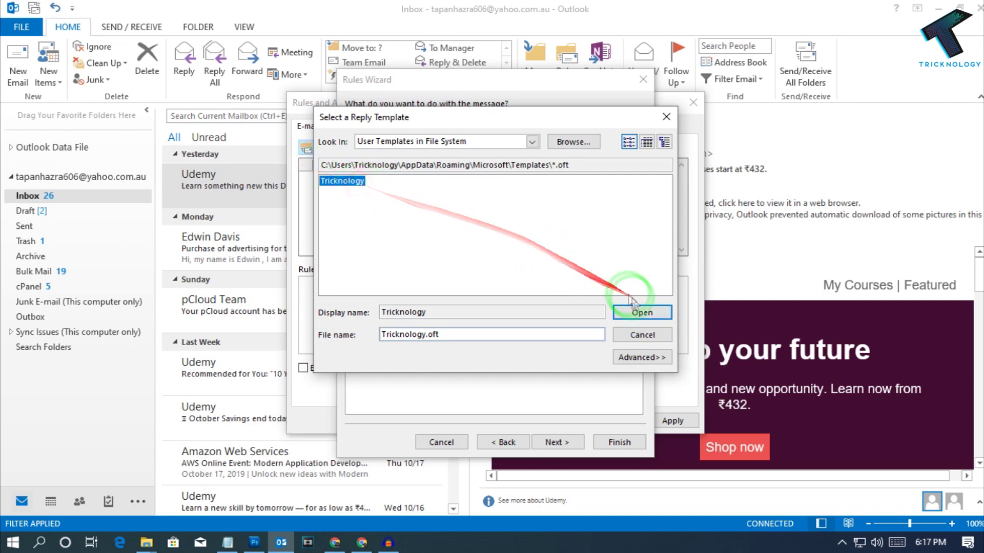
click(641, 313)
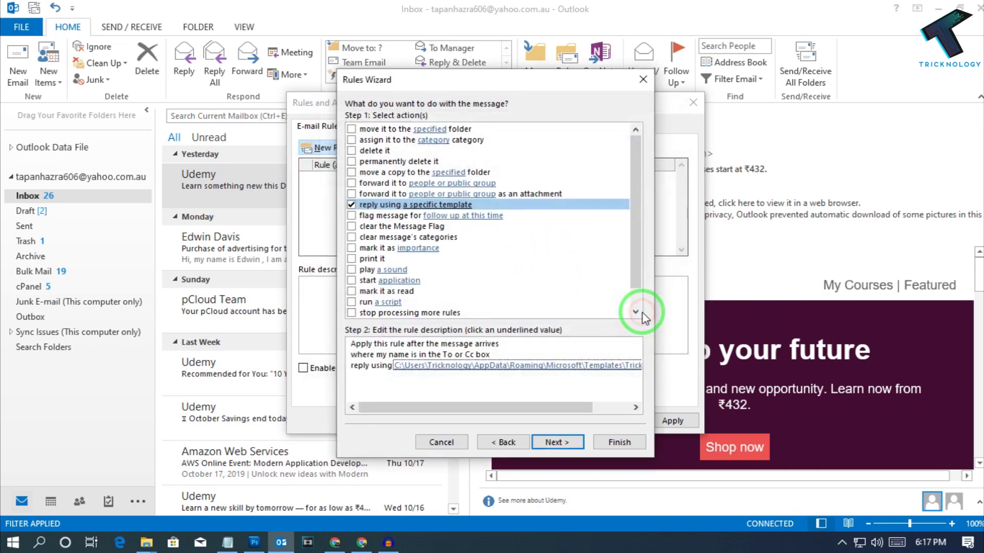
- Continue without any exceptions, have the rule turned on, finish it and apply the changes in Rules and Alerts
click(566, 444)
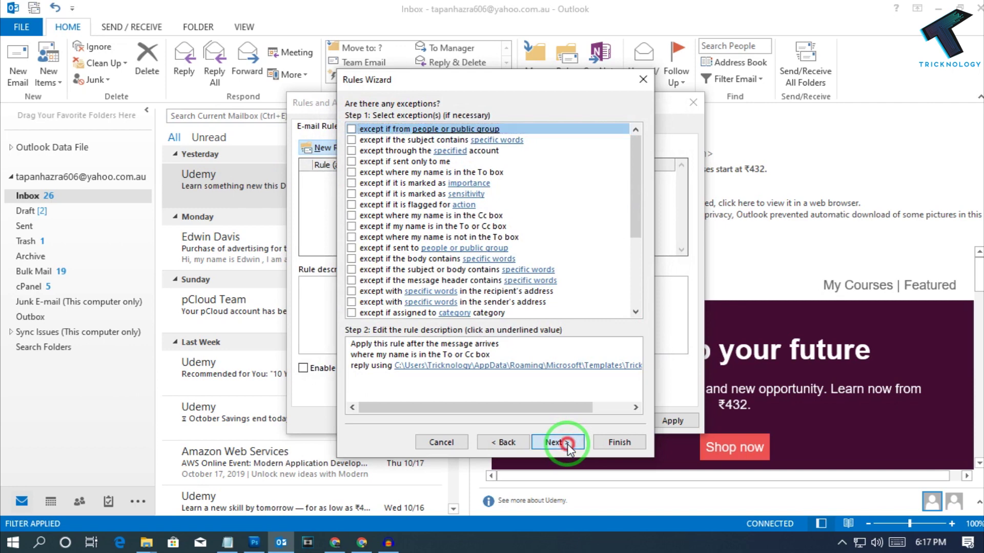
click(566, 444)
click(350, 230)
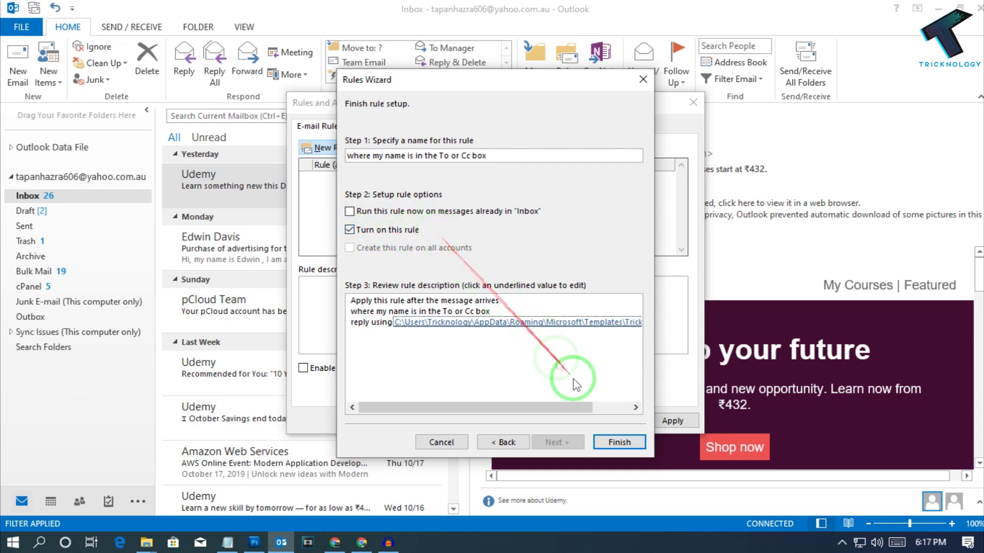
click(620, 442)
click(674, 425)
click(555, 420)
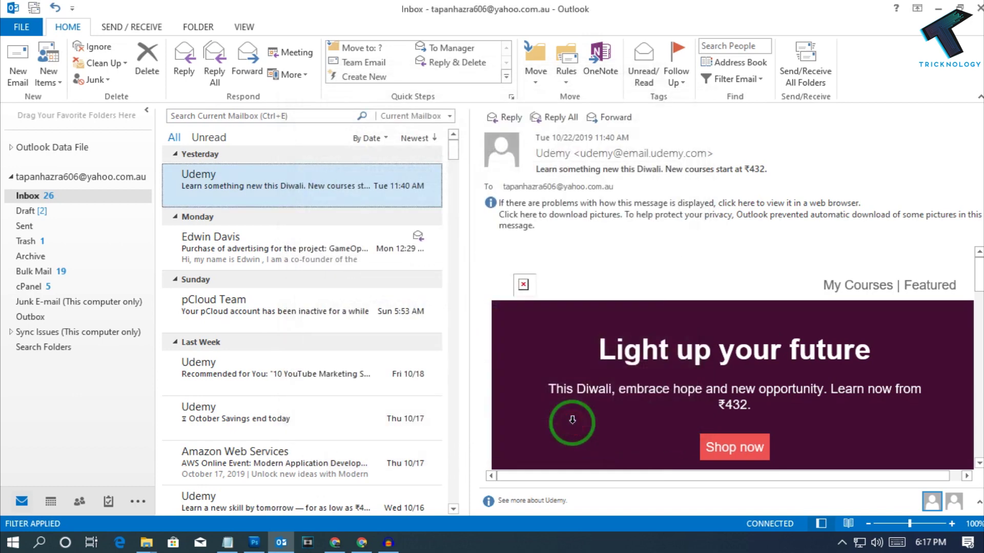
- Restore the Outlook window to a smaller size, switch to Gmail in a smaller browser window and start a new message
drag(374, 9, 390, 67)
click(361, 543)
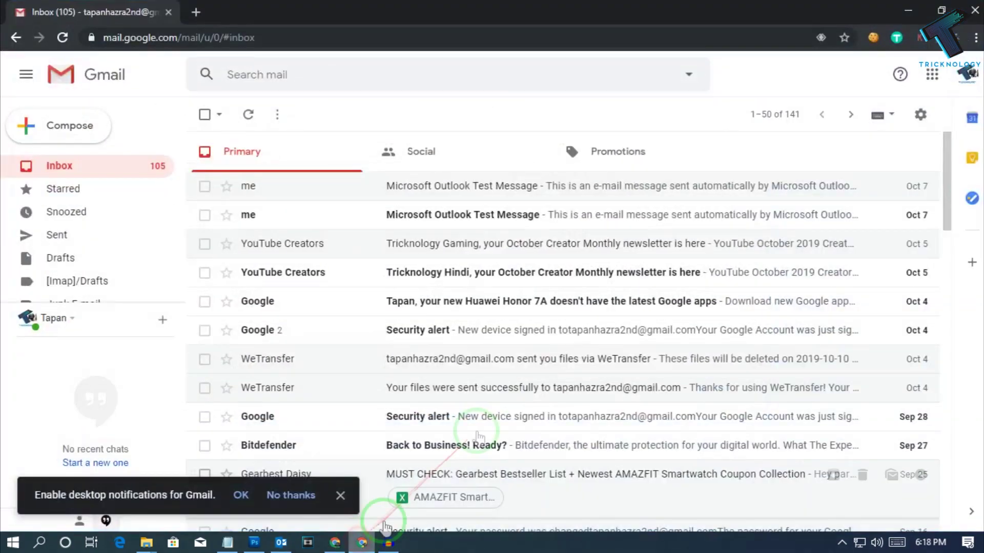
drag(636, 6, 637, 62)
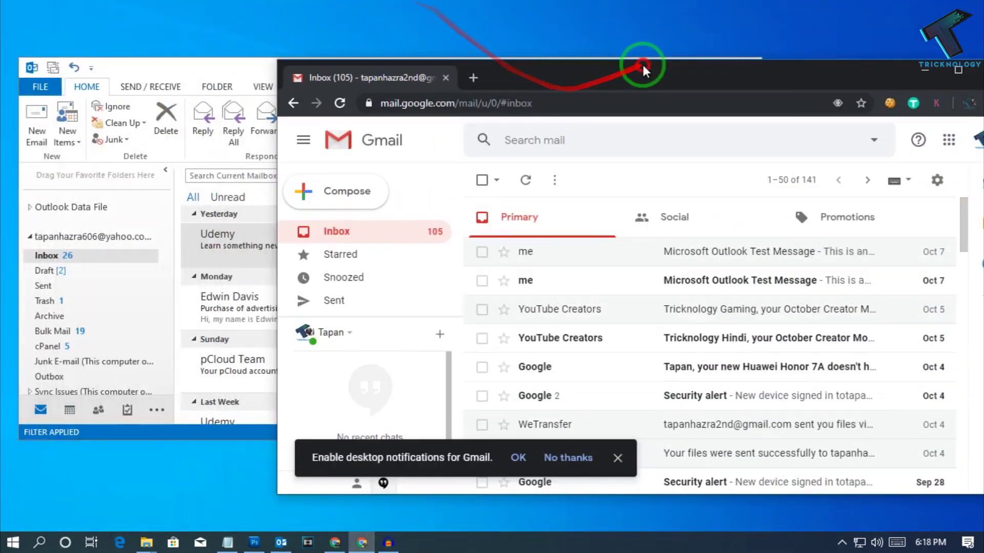
click(353, 190)
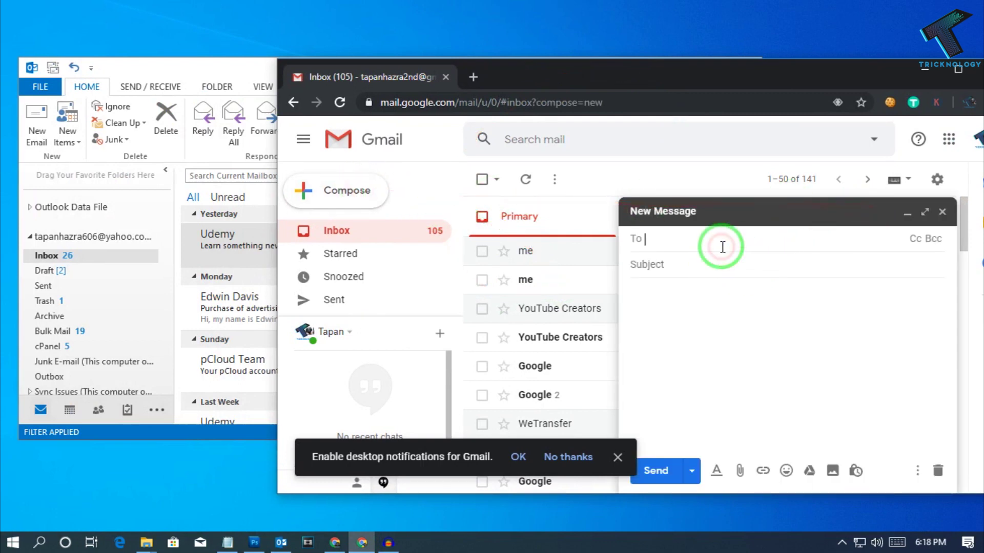
- Copy the Outlook account's e-mail address from the Notepad note, minimize Notepad and return to the Gmail message
click(227, 543)
drag(459, 205, 177, 207)
key(ctrl+c)
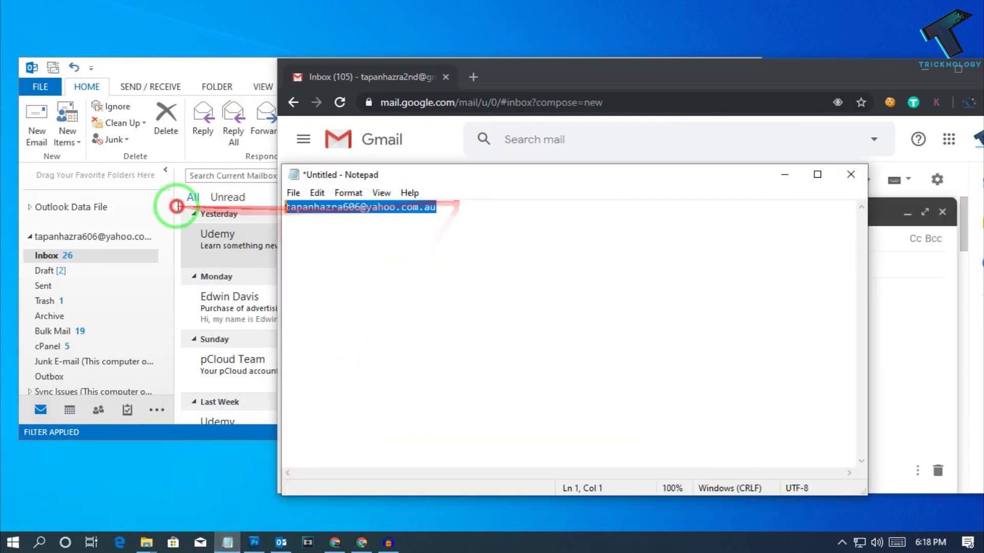
click(784, 175)
click(169, 72)
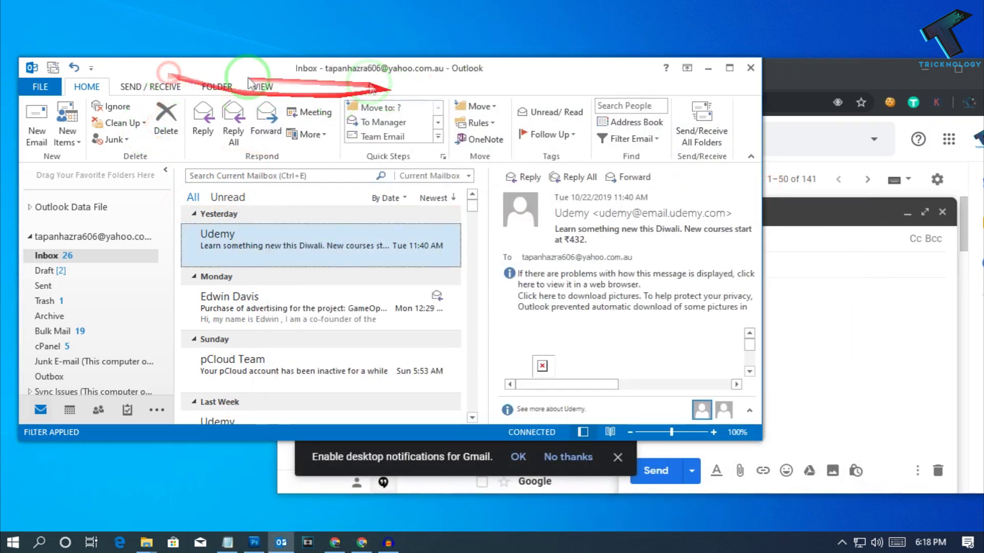
click(815, 72)
- Address the Gmail message to the copied e-mail address, enter "test" as subject and body, and send it
click(733, 247)
key(ctrl+v)
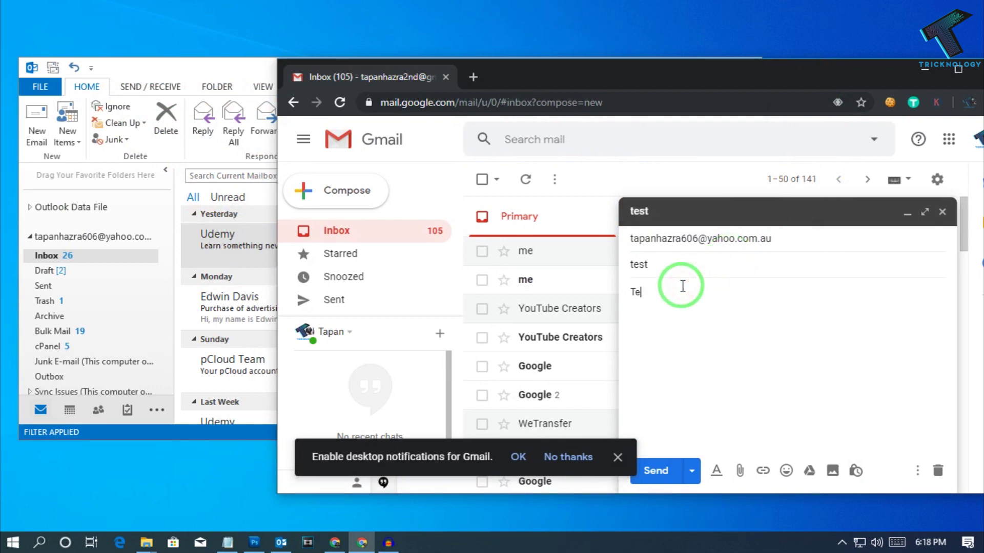
double_click(685, 73)
click(640, 509)
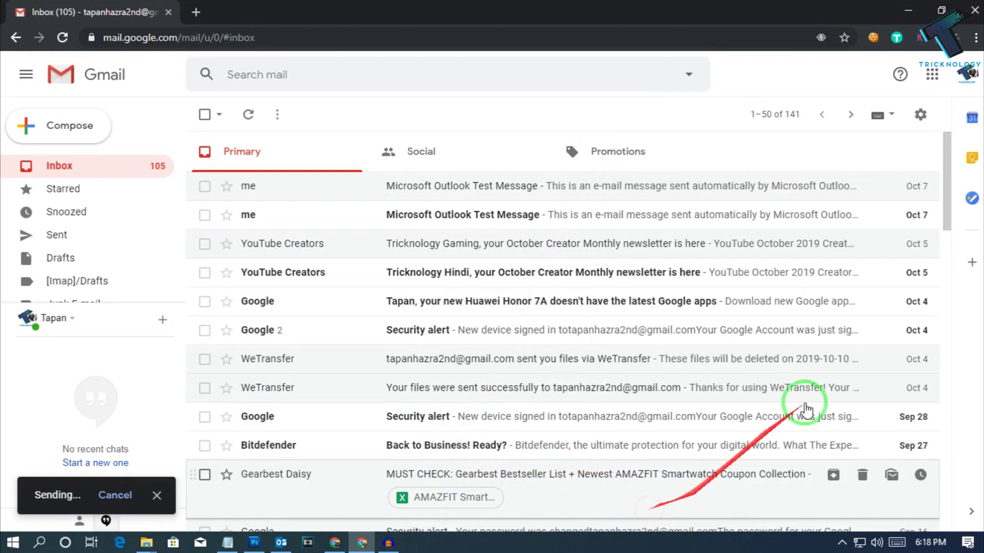
- Switch to Outlook, maximize it, run send/receive for the account's Inbox only and open the received test message
click(905, 6)
double_click(331, 15)
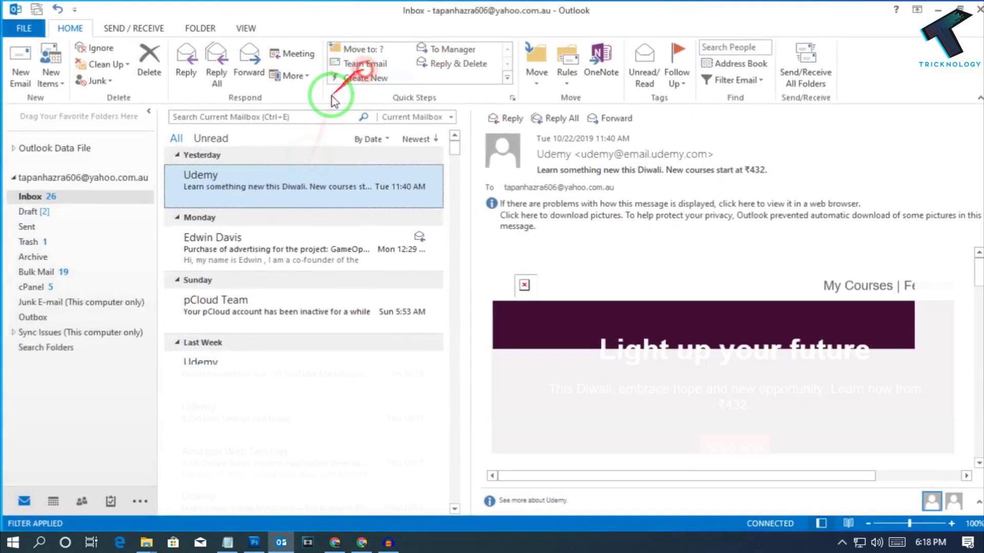
click(122, 29)
click(123, 79)
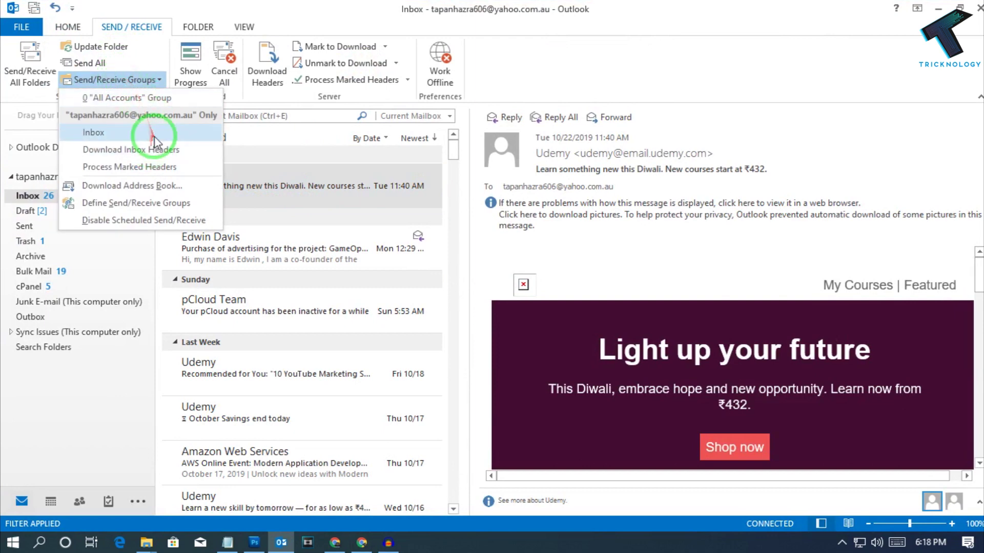
click(153, 136)
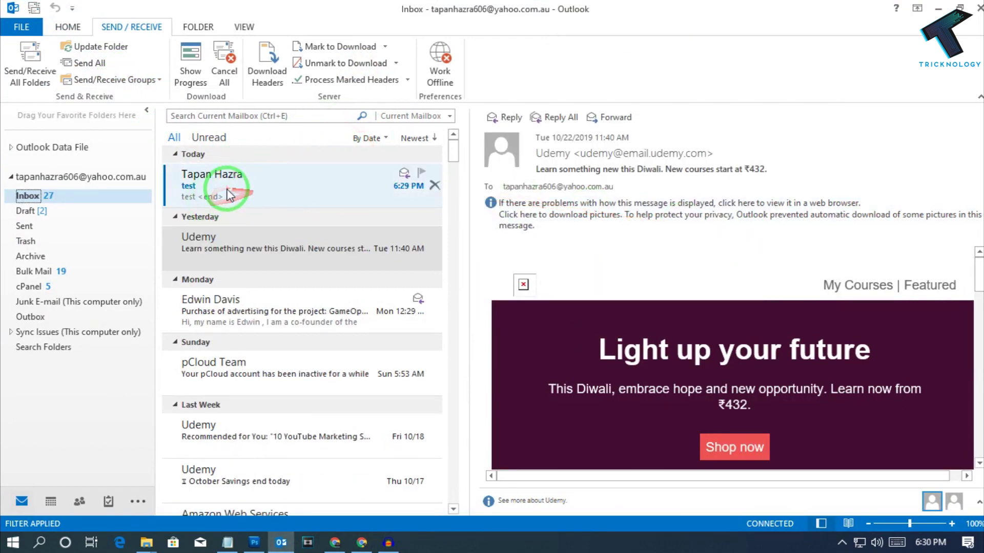
click(227, 192)
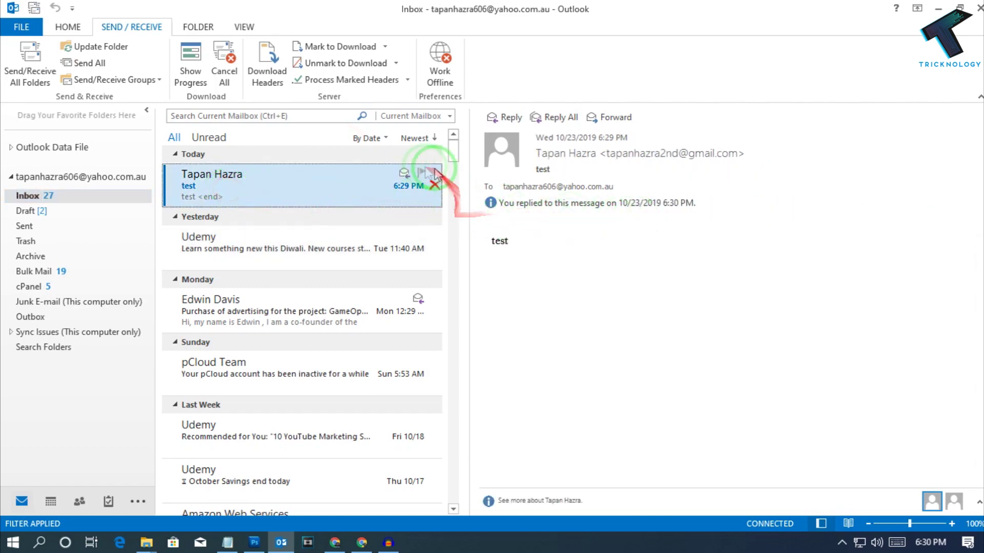
- Switch to Gmail, reload the inbox, open the "RE: test" reply and read its out-of-office text and dates
click(362, 542)
click(57, 38)
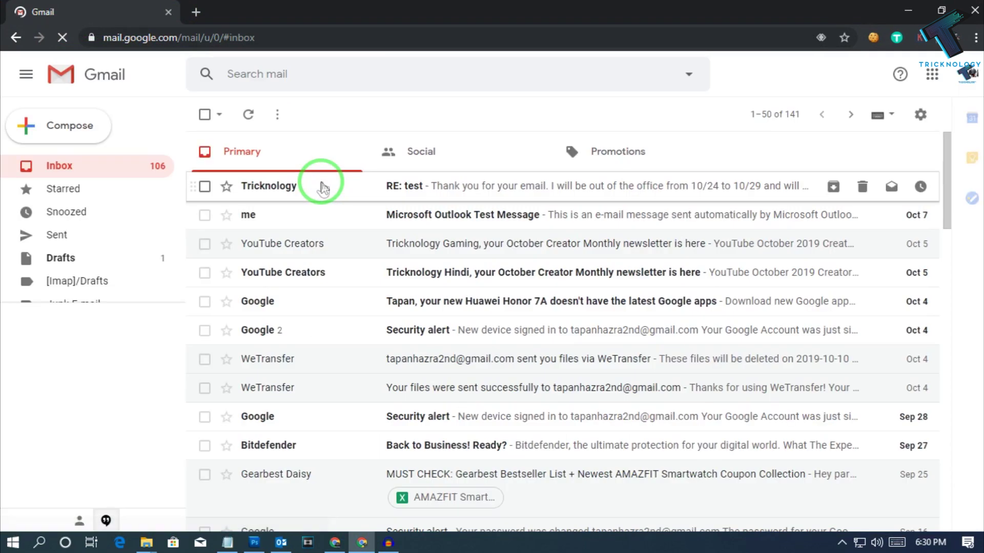
click(545, 189)
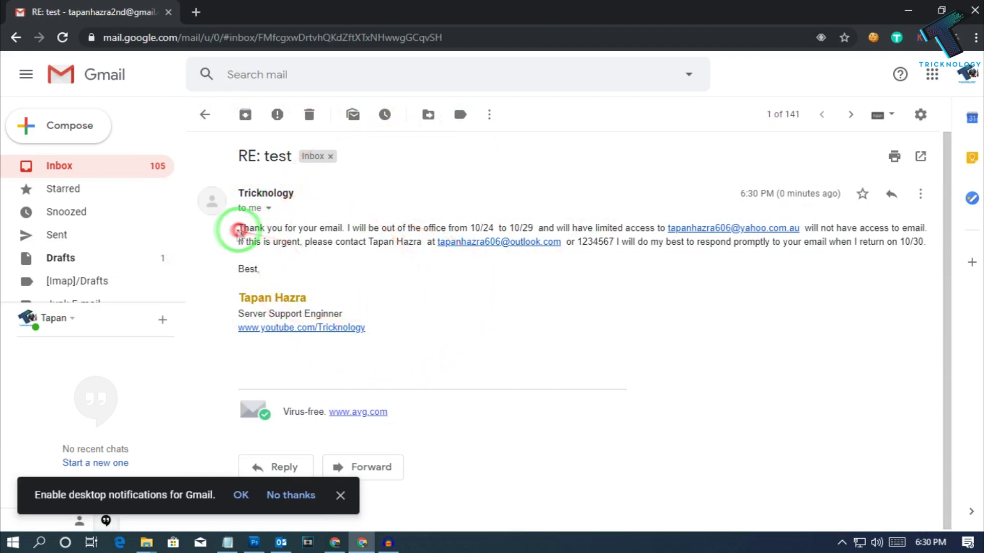
drag(237, 228, 626, 293)
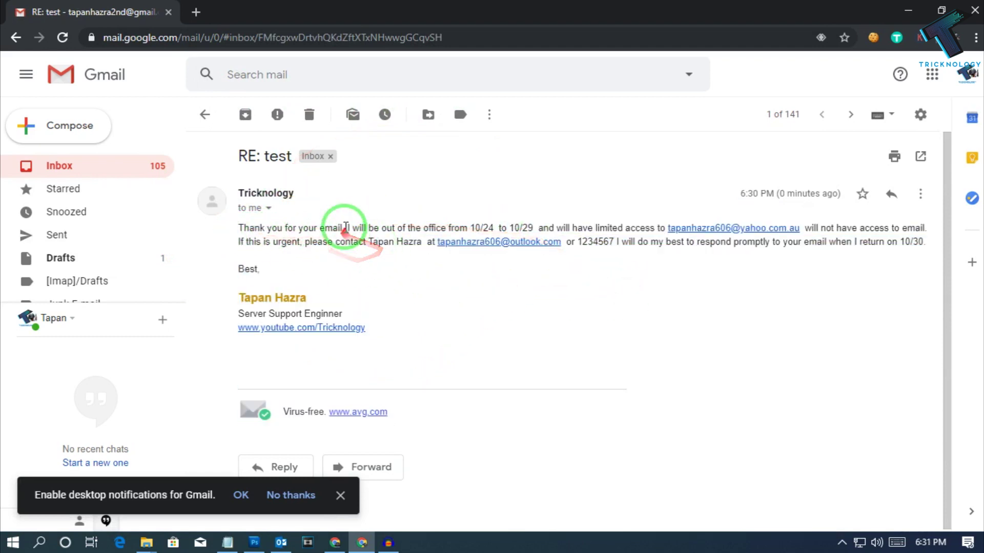
drag(346, 226, 483, 229)
click(499, 231)
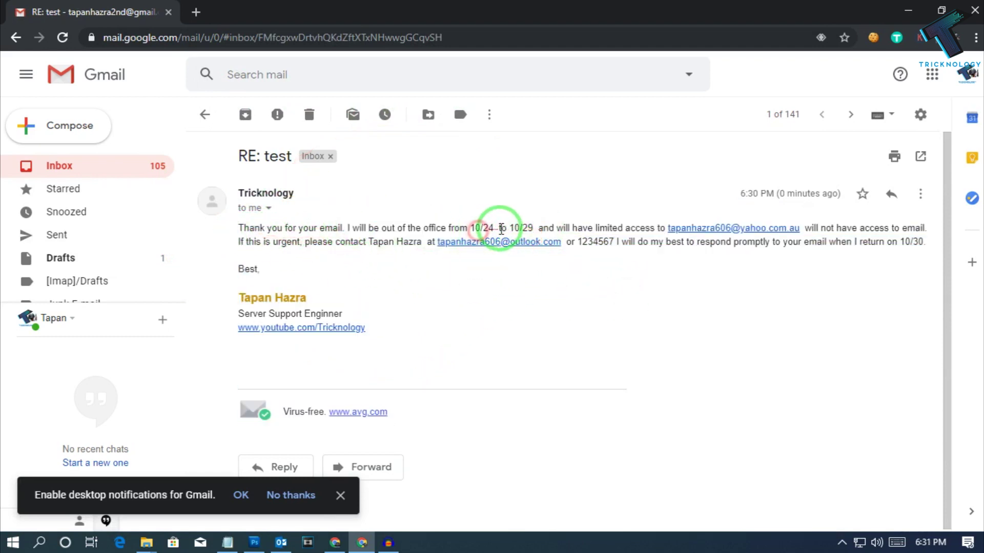